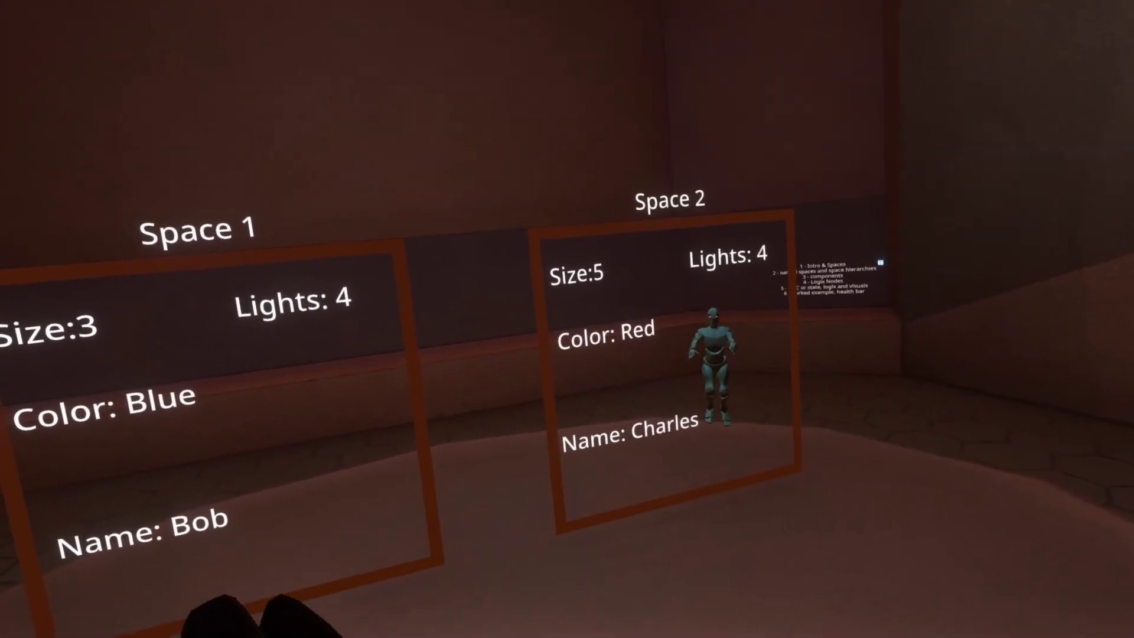
Move the humanoid figure from Space 2 into Space 1, then out in front of both spaces
{"action": "left_click", "coordinate": [679, 350]}
{"action": "left_click_drag", "start_coordinate": [678, 349], "coordinate": [418, 456]}
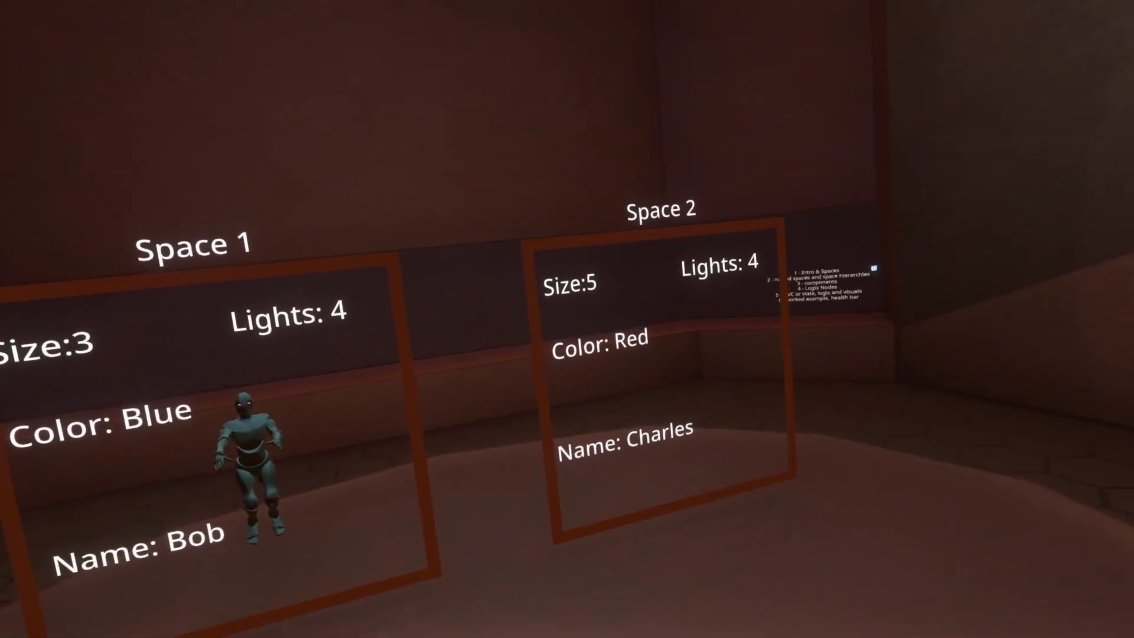
{"action": "left_click_drag", "start_coordinate": [400, 397], "coordinate": [623, 341]}
{"action": "left_click_drag", "start_coordinate": [607, 497], "coordinate": [590, 576]}
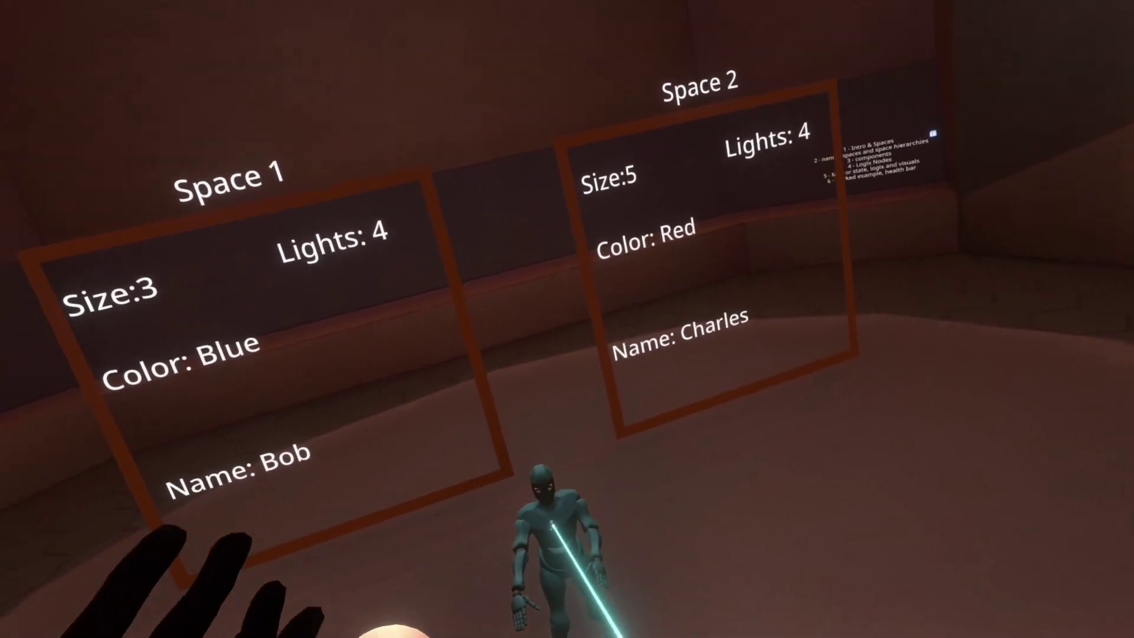
Reposition the cube inside Space 1, then move it into Space 2
{"action": "left_click_drag", "start_coordinate": [423, 625], "coordinate": [708, 633]}
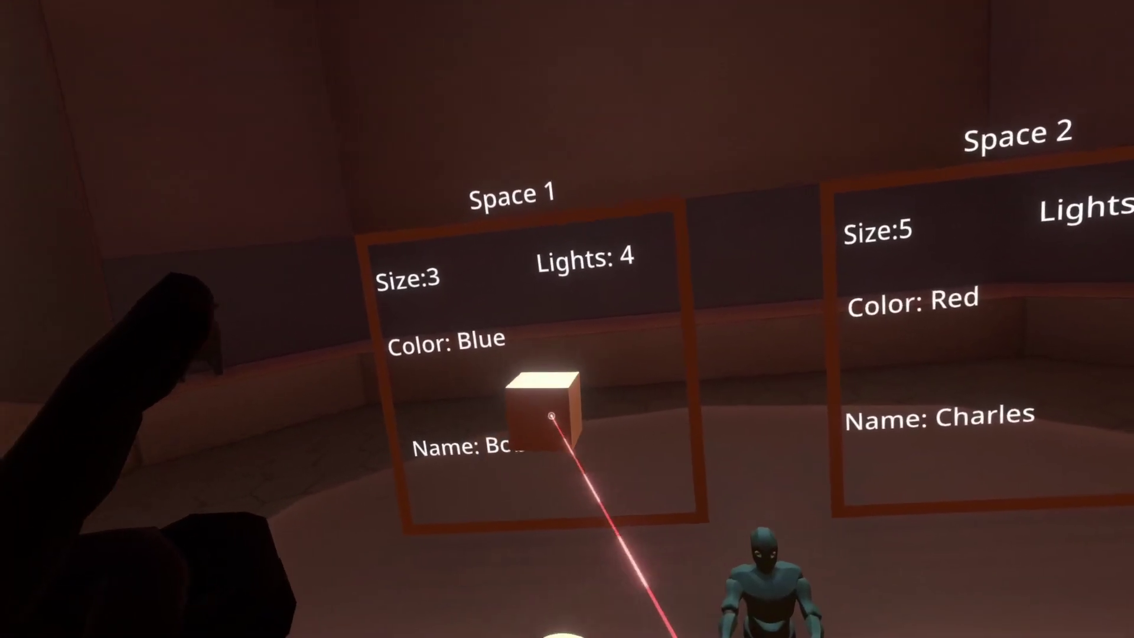
{"action": "left_click_drag", "start_coordinate": [551, 415], "coordinate": [388, 416]}
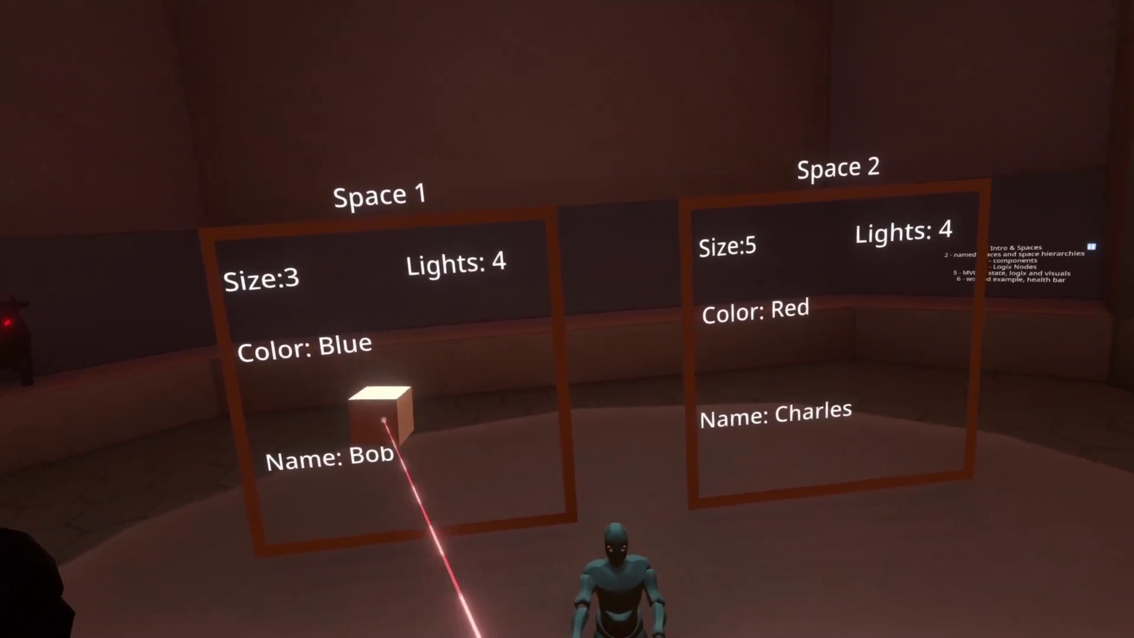
{"action": "left_click_drag", "start_coordinate": [722, 403], "coordinate": [423, 453]}
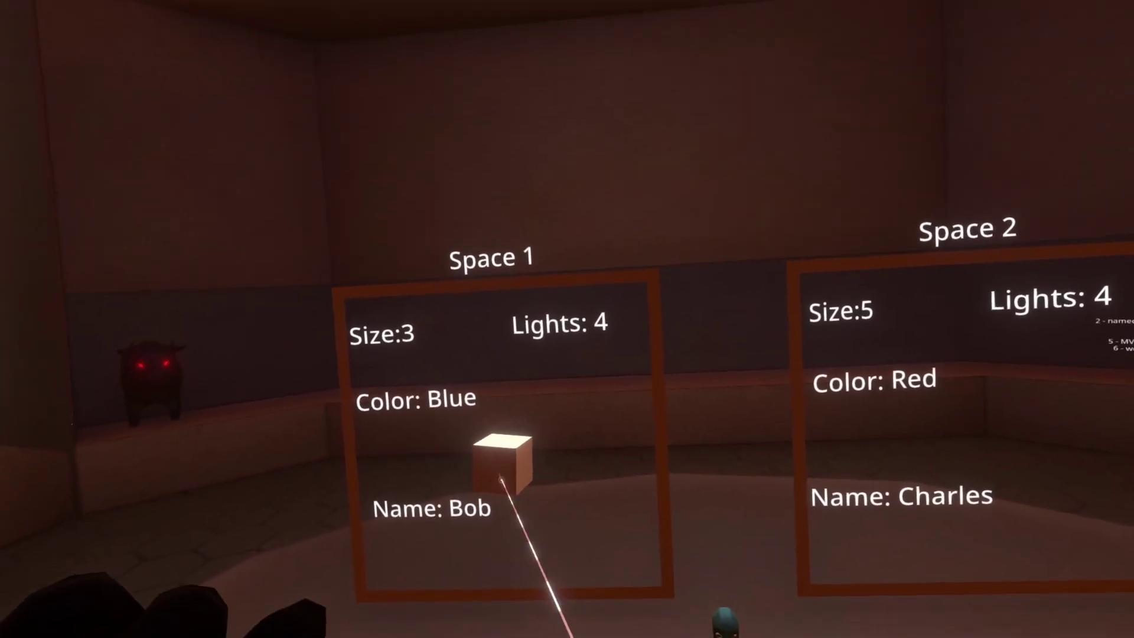
{"action": "left_click_drag", "start_coordinate": [507, 446], "coordinate": [441, 506]}
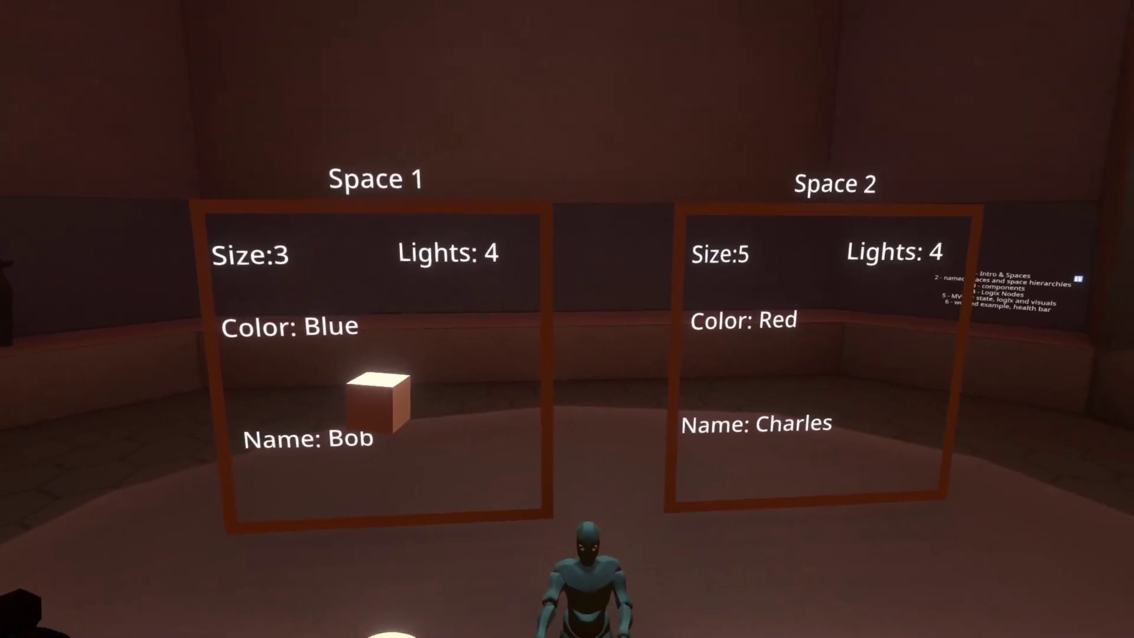
{"action": "left_click_drag", "start_coordinate": [413, 425], "coordinate": [636, 334]}
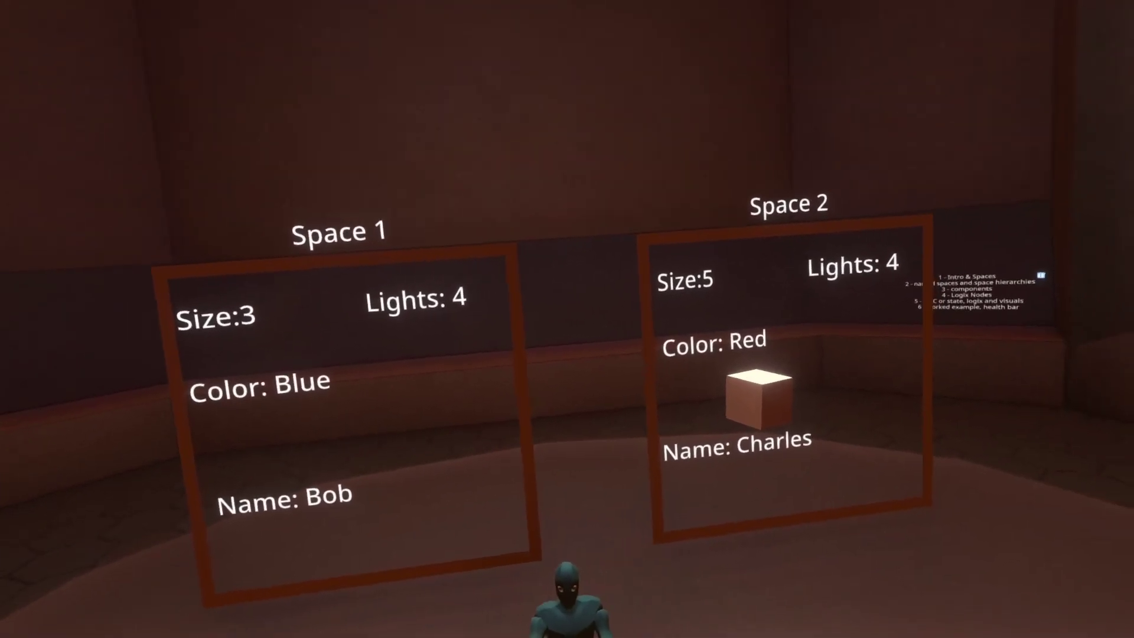
{"action": "left_click_drag", "start_coordinate": [470, 582], "coordinate": [603, 416]}
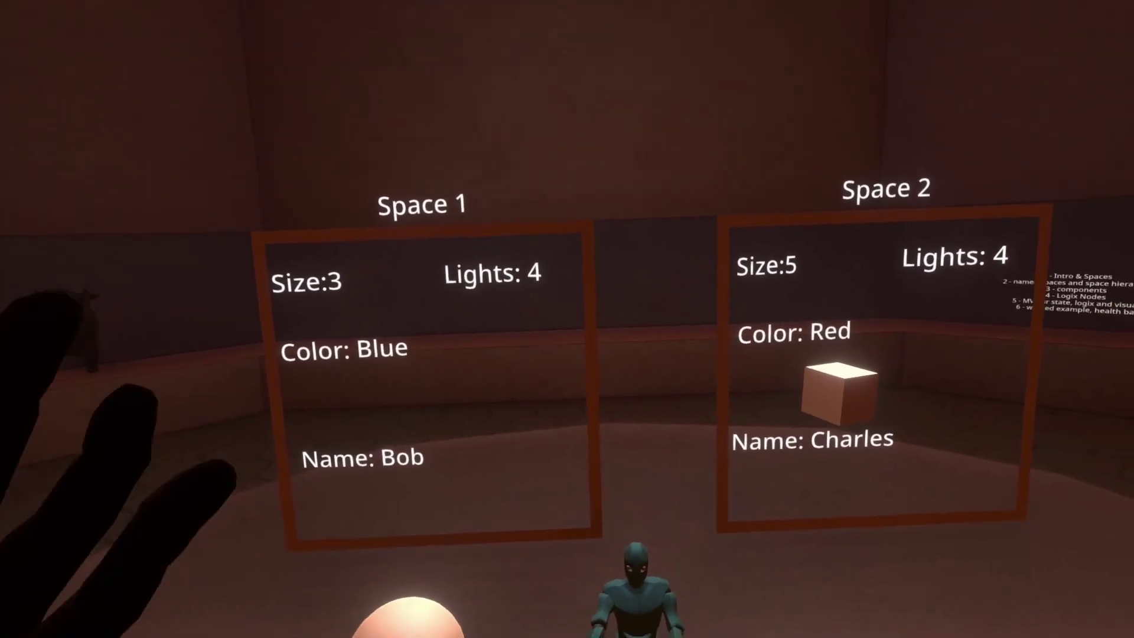
{"action": "left_click_drag", "start_coordinate": [537, 562], "coordinate": [549, 463]}
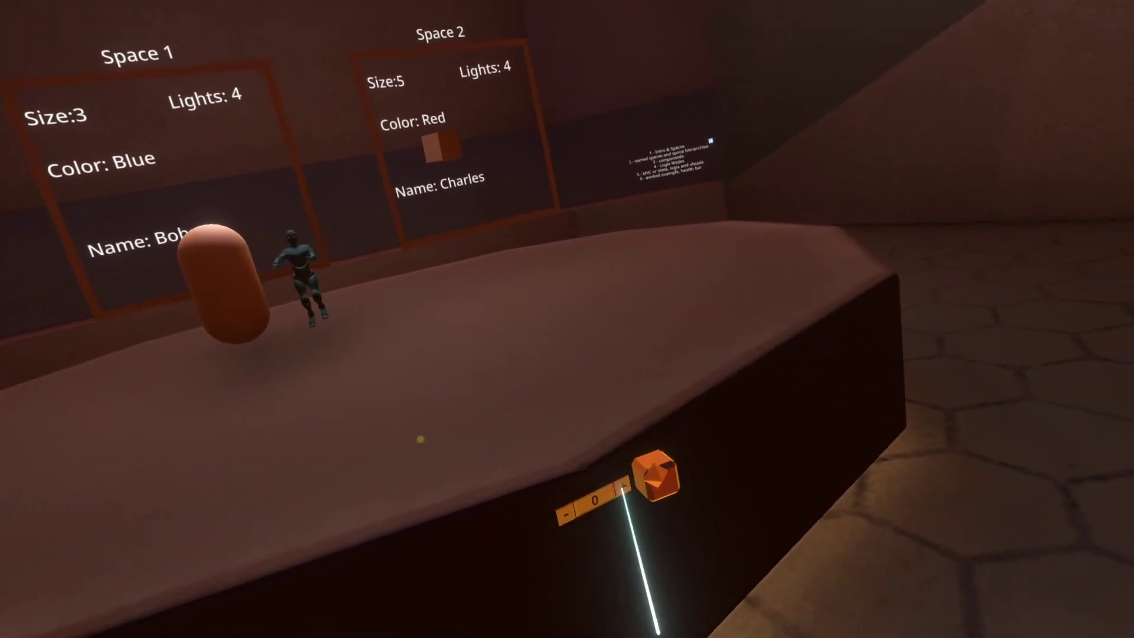
Advance the exhibit counter by one and move the cube between the blue, red and green spheres
{"action": "left_click", "coordinate": [626, 479]}
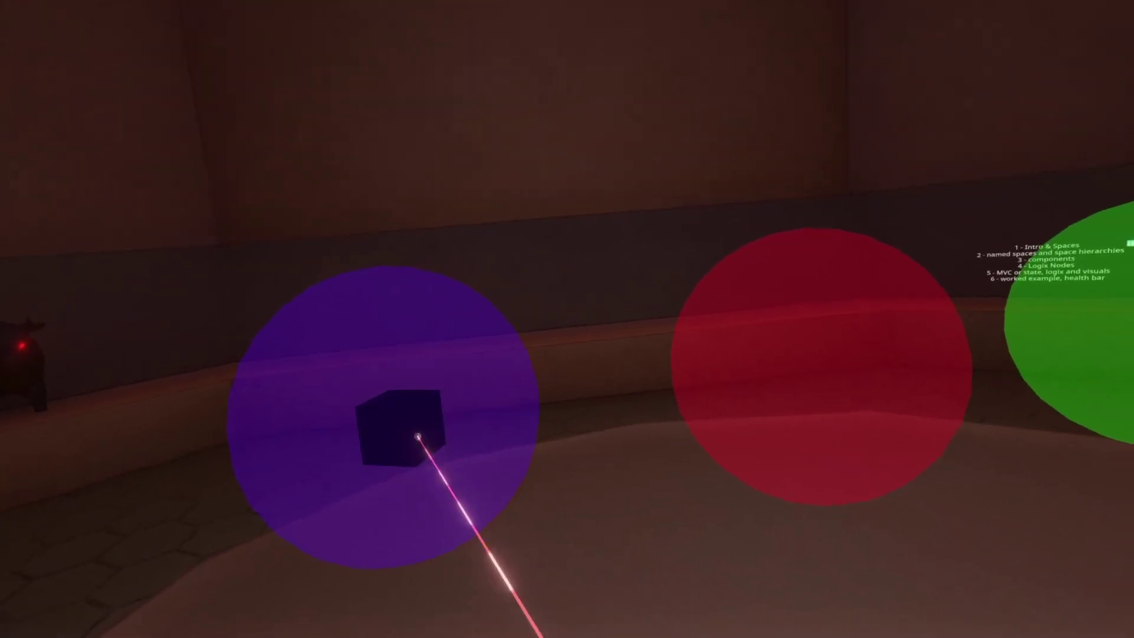
{"action": "left_click_drag", "start_coordinate": [714, 382], "coordinate": [754, 364]}
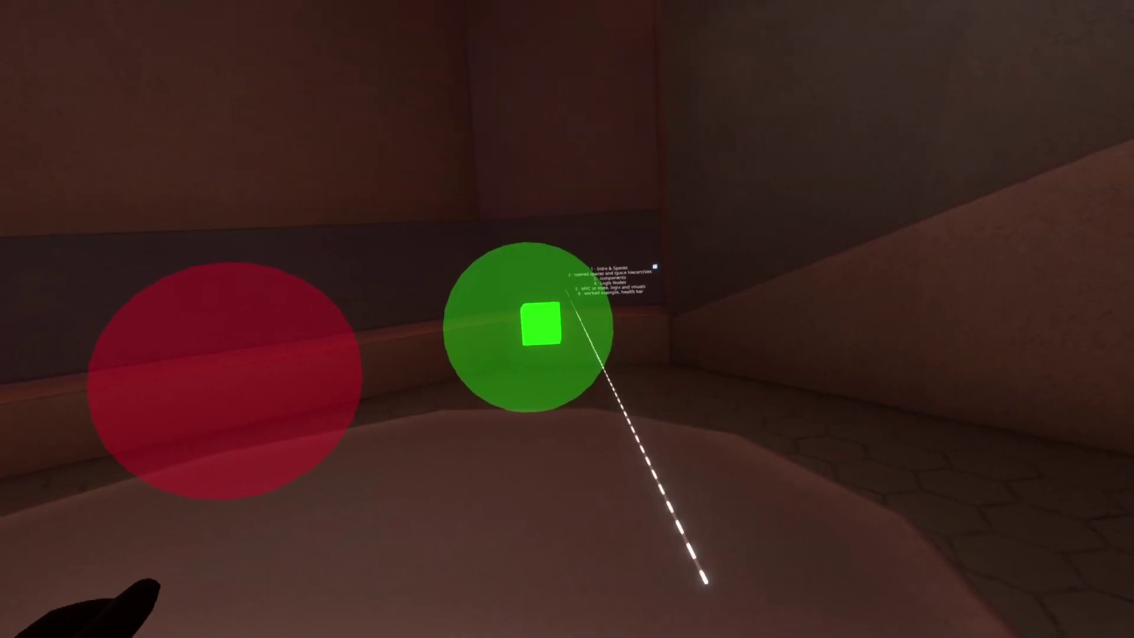
{"action": "left_click_drag", "start_coordinate": [540, 323], "coordinate": [551, 380]}
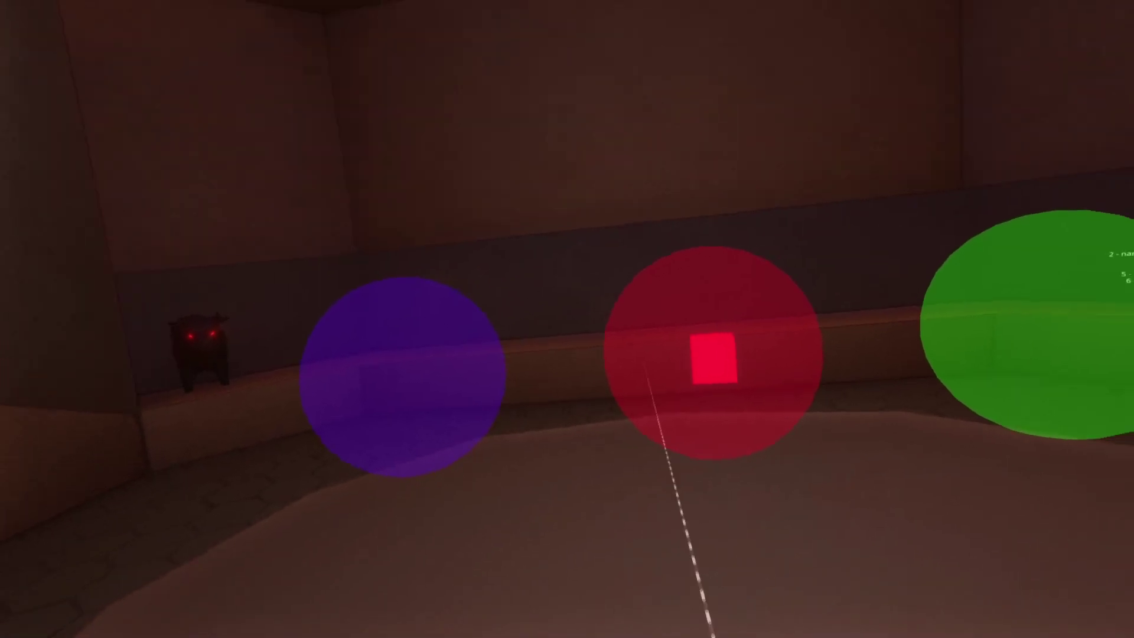
{"action": "left_click_drag", "start_coordinate": [649, 354], "coordinate": [501, 355]}
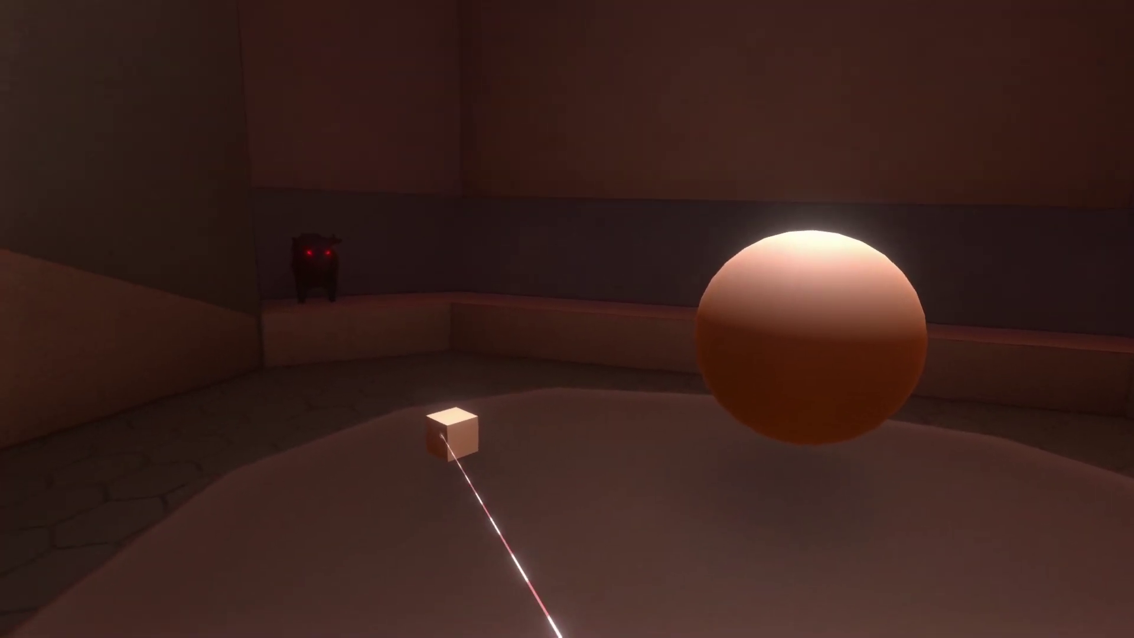
Open an inspector from the small box, select its parent sphere and attach a DynamicVariableSpace component to the sphere
{"action": "left_click", "coordinate": [472, 417]}
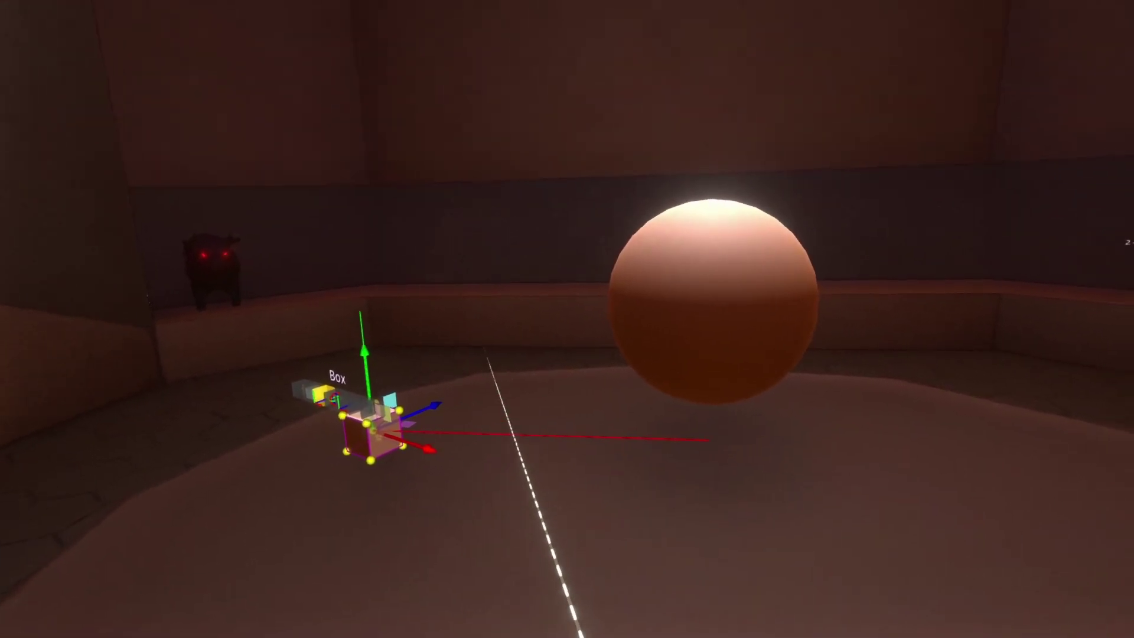
{"action": "right_click", "coordinate": [498, 366]}
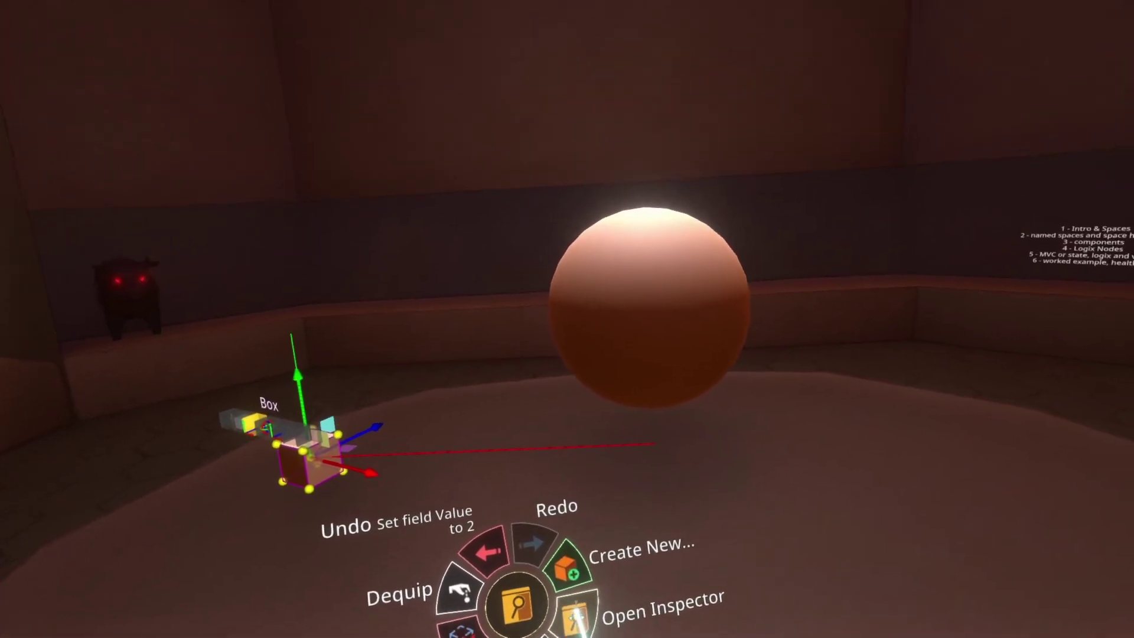
{"action": "left_click", "coordinate": [577, 613]}
{"action": "left_click", "coordinate": [562, 292]}
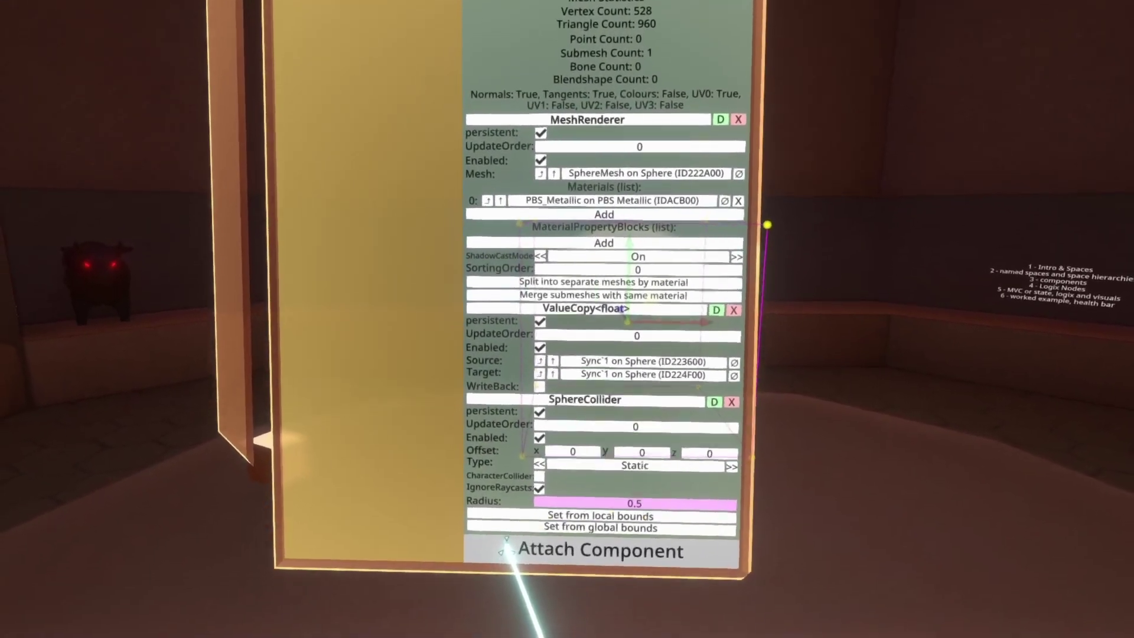
{"action": "left_click", "coordinate": [499, 561]}
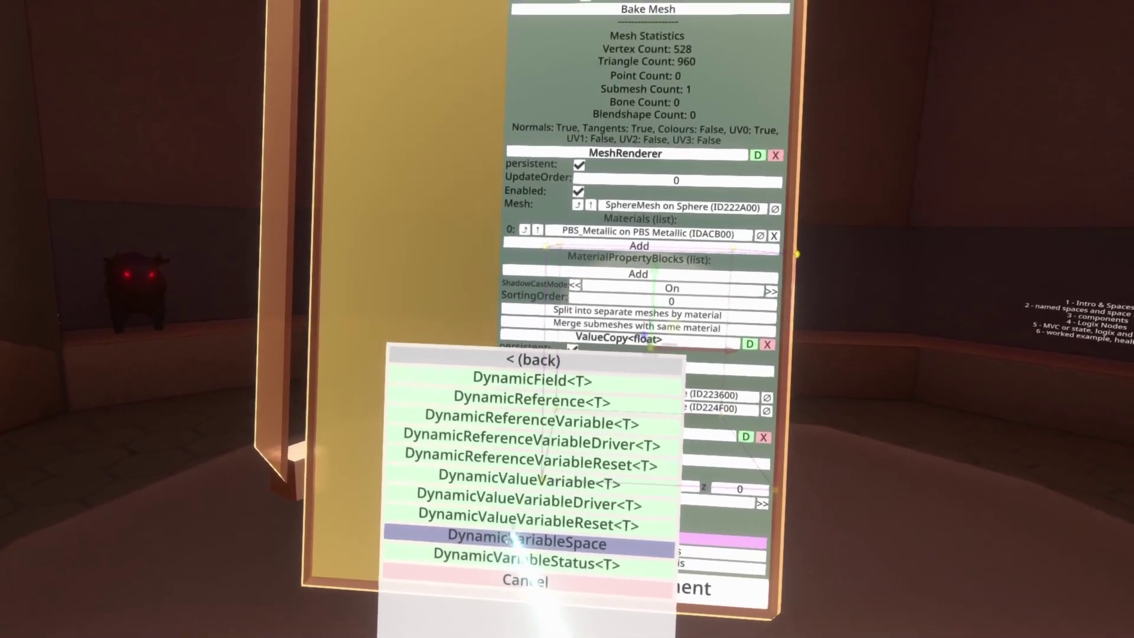
{"action": "left_click", "coordinate": [505, 535]}
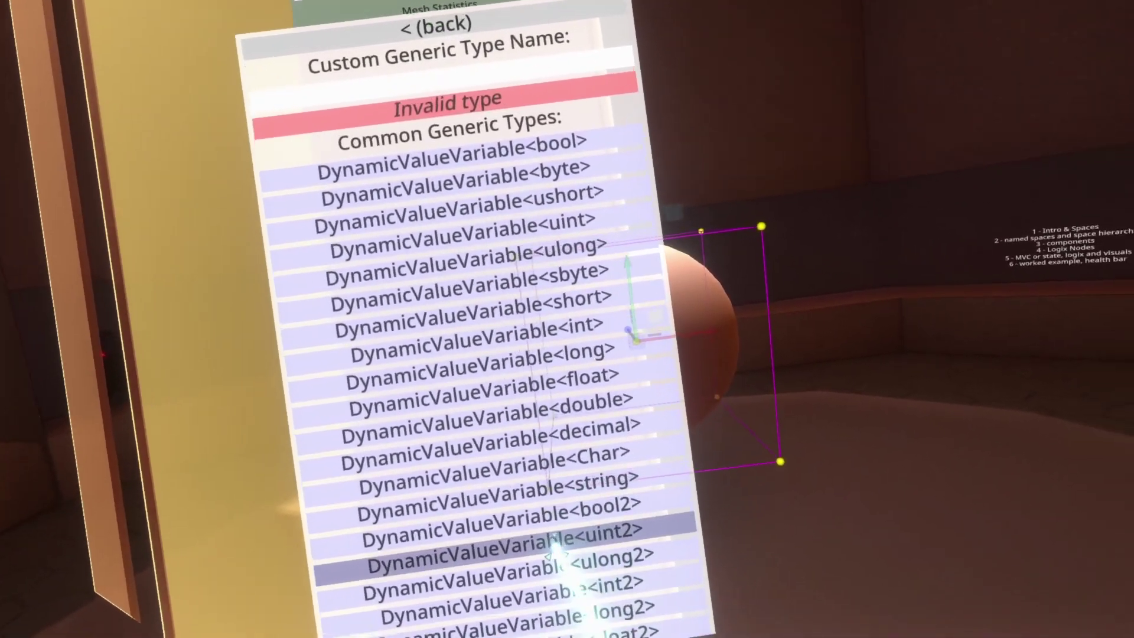
Attach a DynamicValueVariable<color> component to the sphere and set its variable name to Color
{"action": "scroll", "coordinate": [590, 549], "scroll_direction": "down", "scroll_amount": 5}
{"action": "scroll", "coordinate": [626, 543], "scroll_direction": "down", "scroll_amount": 5}
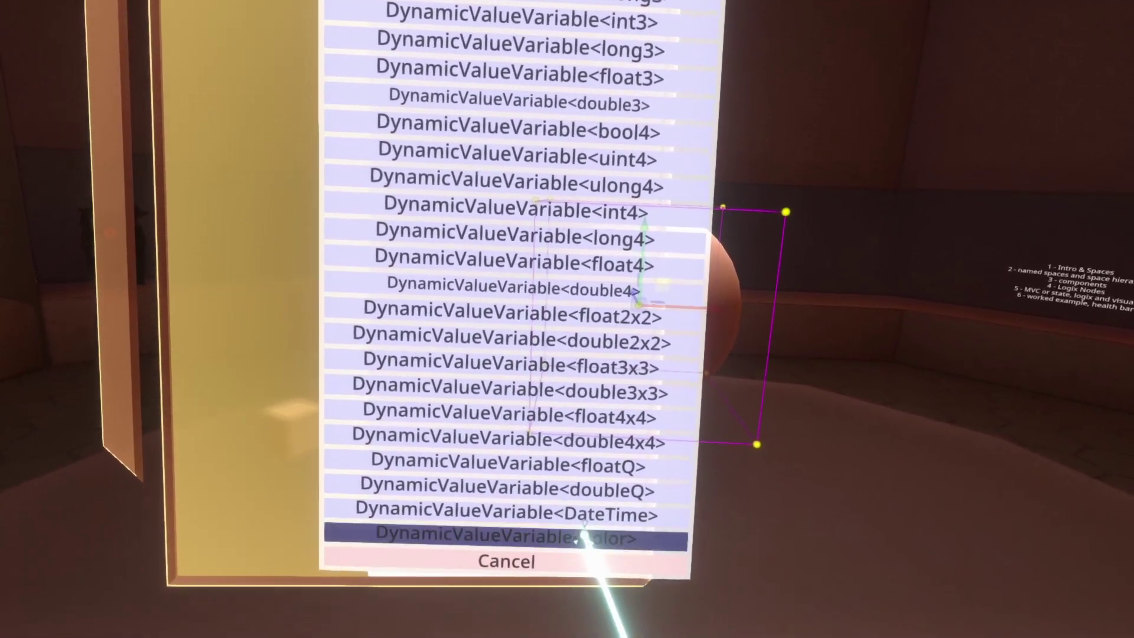
{"action": "left_click", "coordinate": [588, 539]}
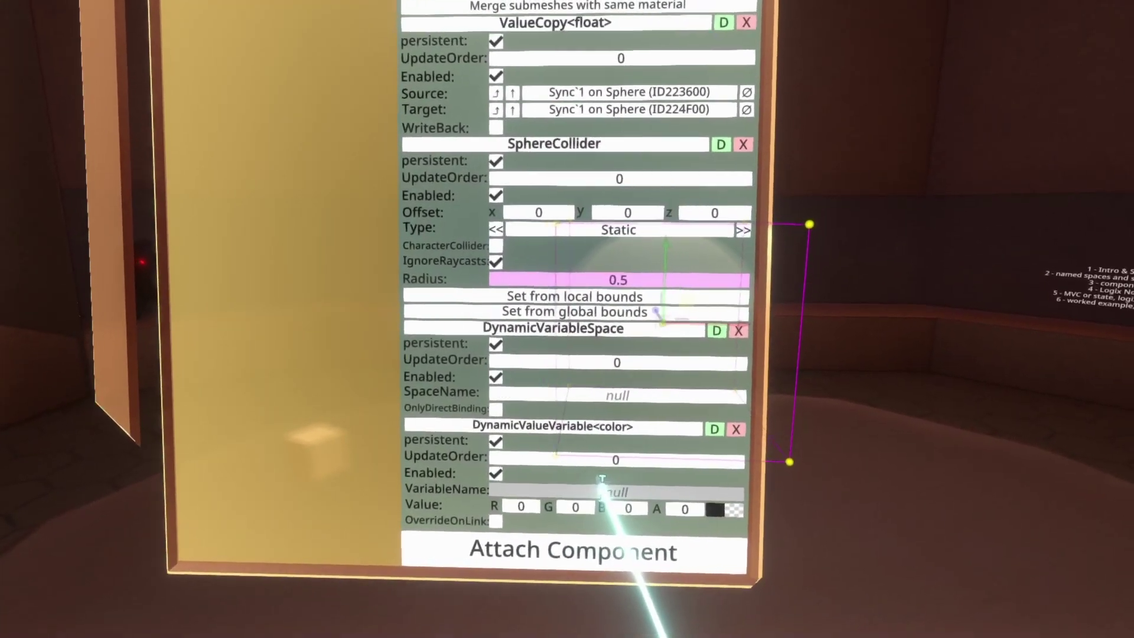
{"action": "left_click", "coordinate": [626, 473]}
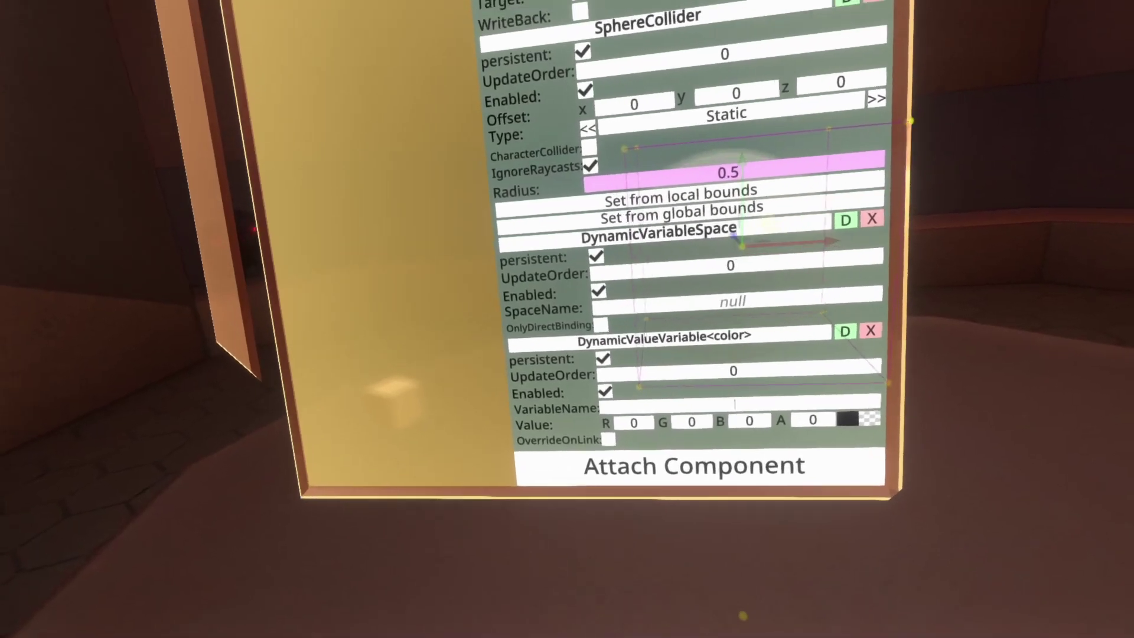
{"action": "type", "text": "C"}
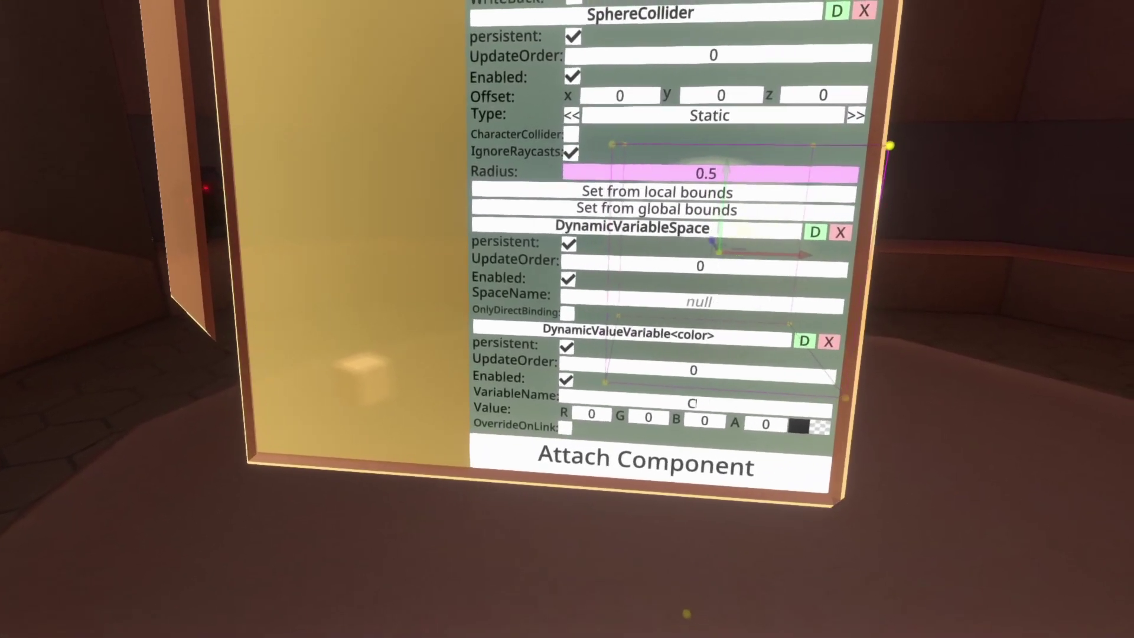
{"action": "type", "text": "olor"}
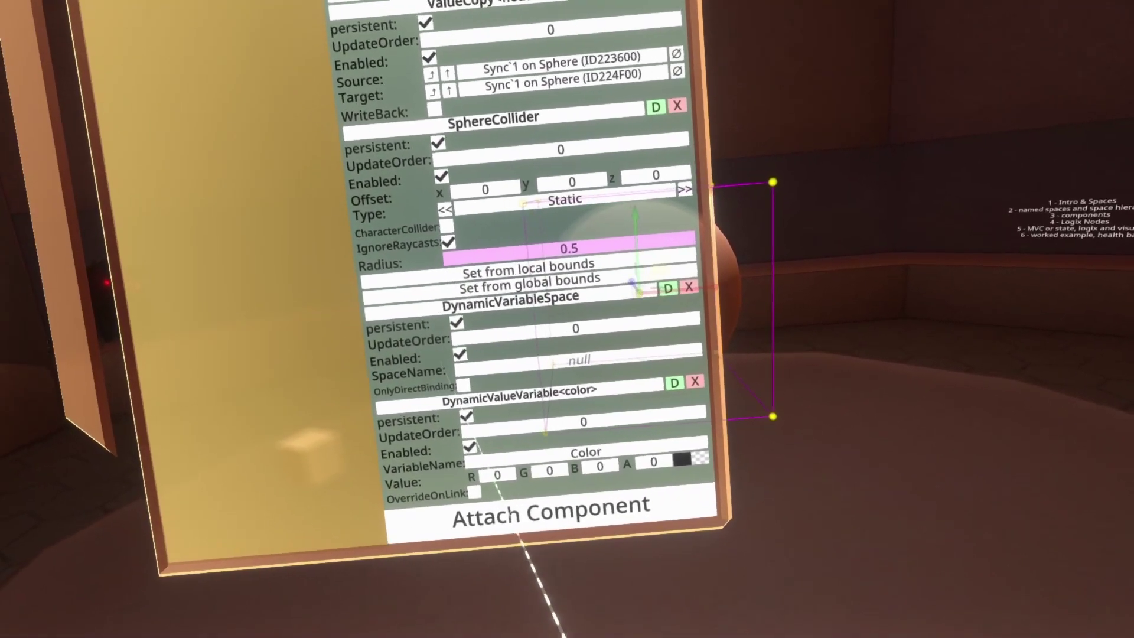
Set the Color variable's value to R 1, G 0, B 0.41, A 1 and attach a GrabbableParenter component to the sphere
{"action": "left_click", "coordinate": [682, 460]}
{"action": "left_click", "coordinate": [494, 451]}
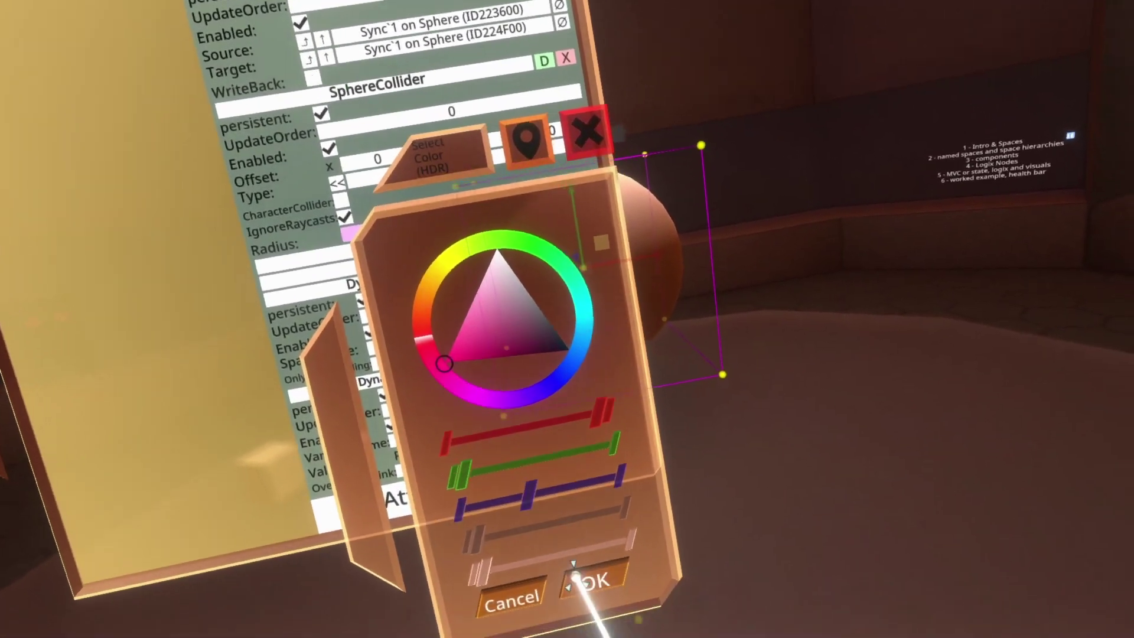
{"action": "left_click", "coordinate": [585, 576]}
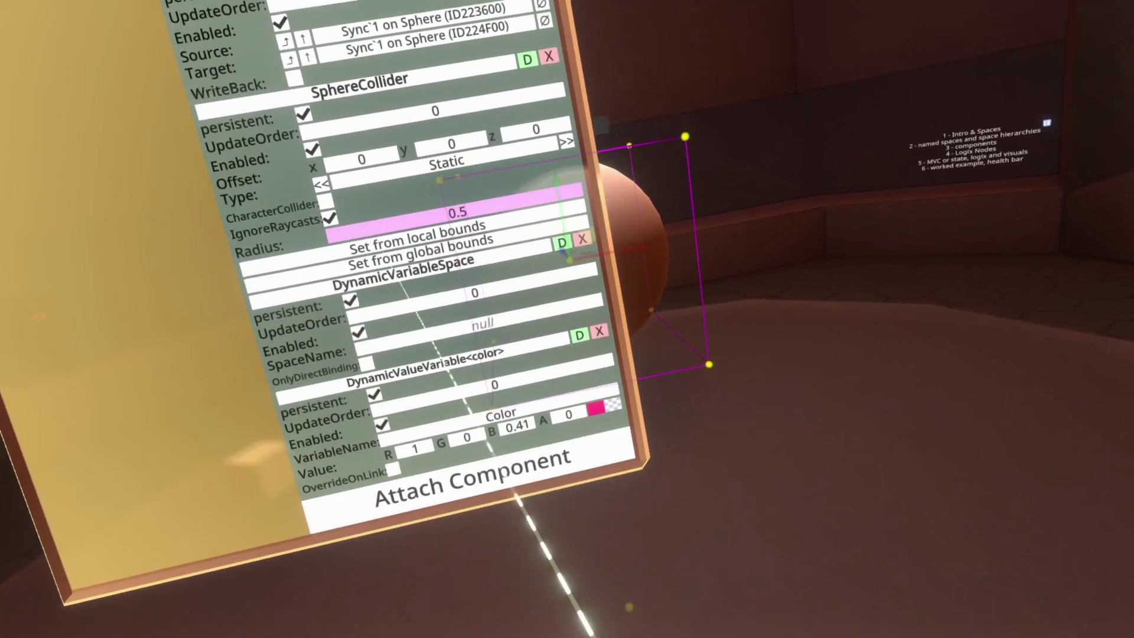
{"action": "left_click", "coordinate": [593, 402]}
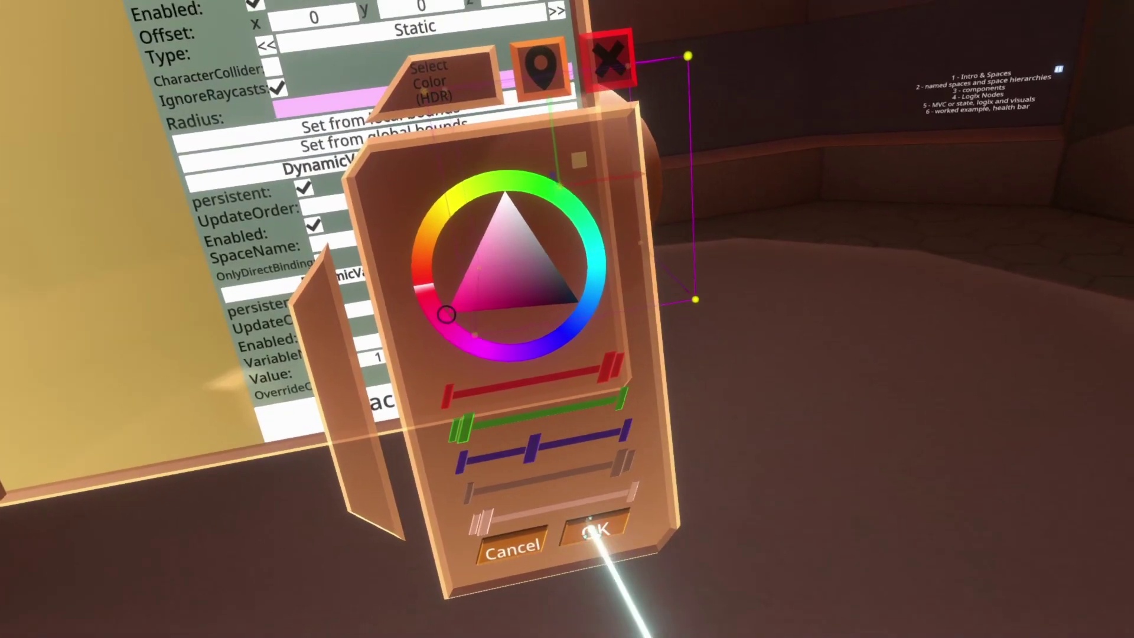
{"action": "left_click", "coordinate": [641, 550]}
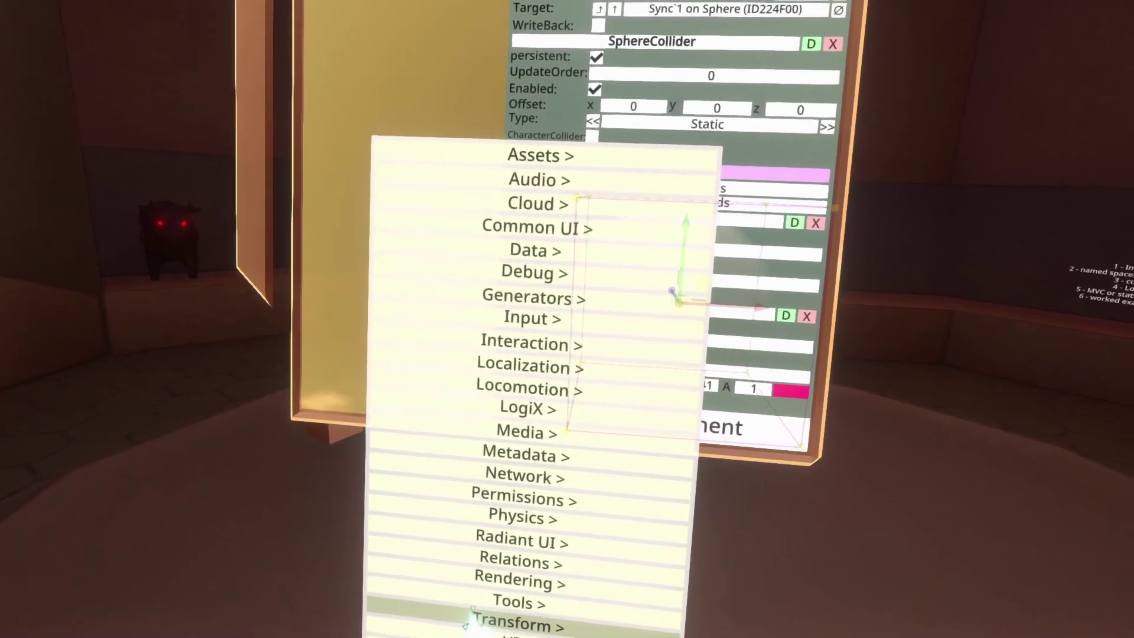
{"action": "left_click", "coordinate": [466, 623]}
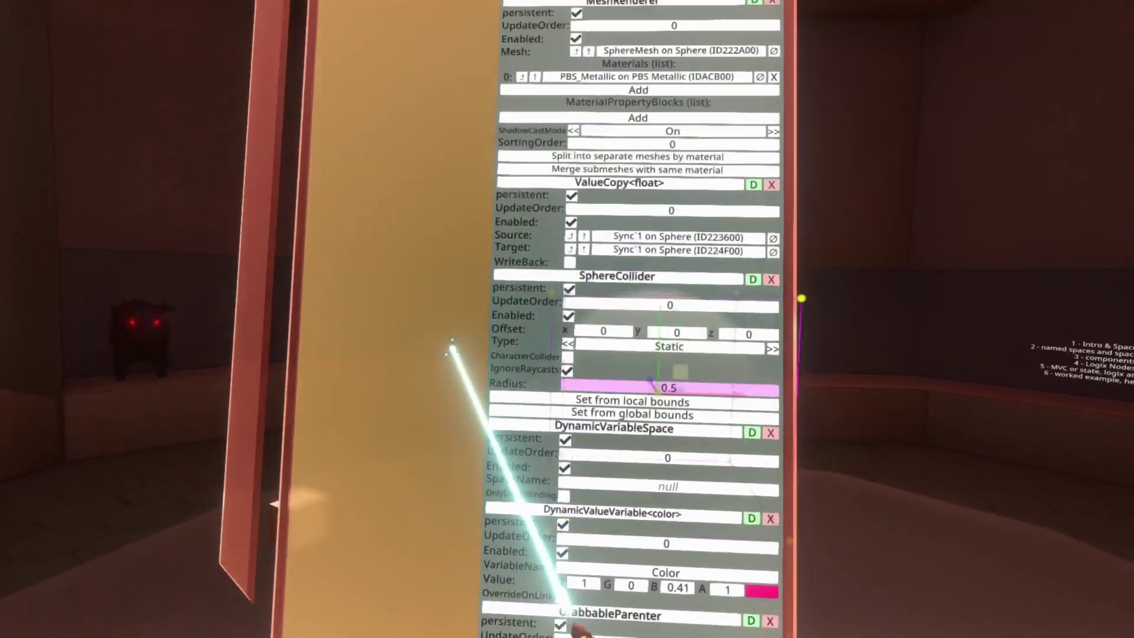
Add a child slot under the Box slot and rename it "Box - Material"
{"action": "scroll", "coordinate": [443, 378], "scroll_direction": "up", "scroll_amount": 15}
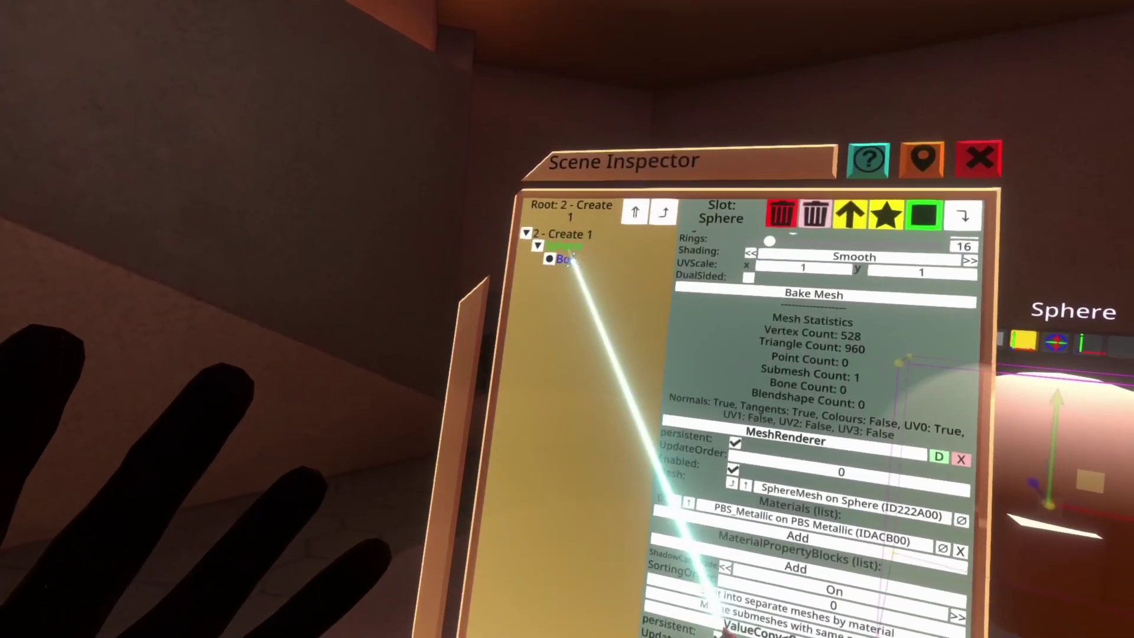
{"action": "left_click", "coordinate": [566, 257]}
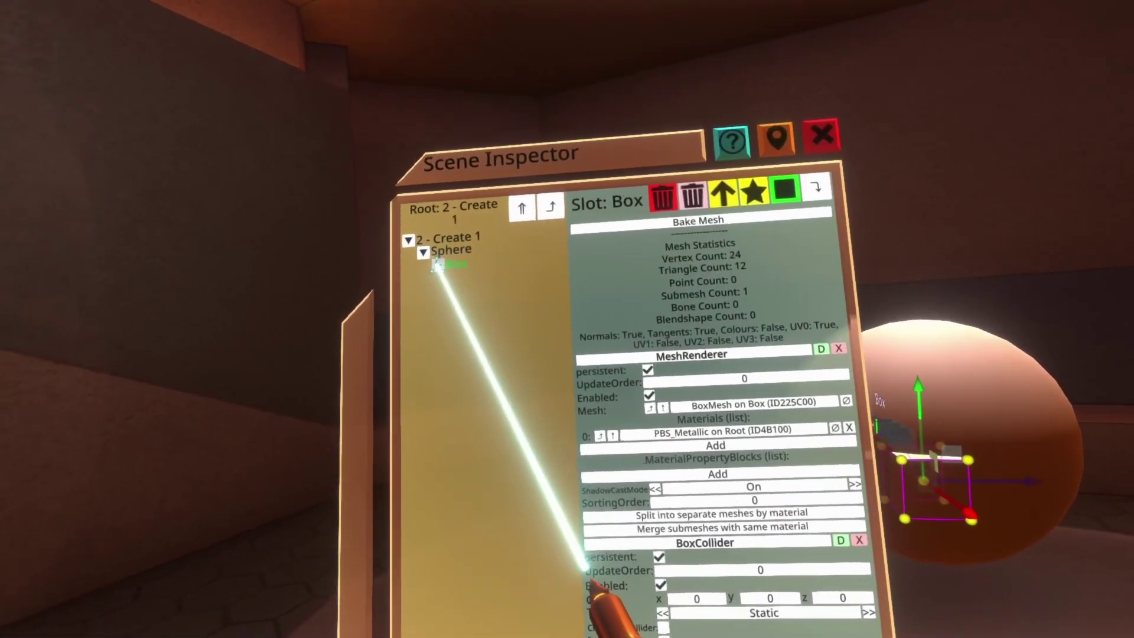
{"action": "left_click", "coordinate": [437, 264]}
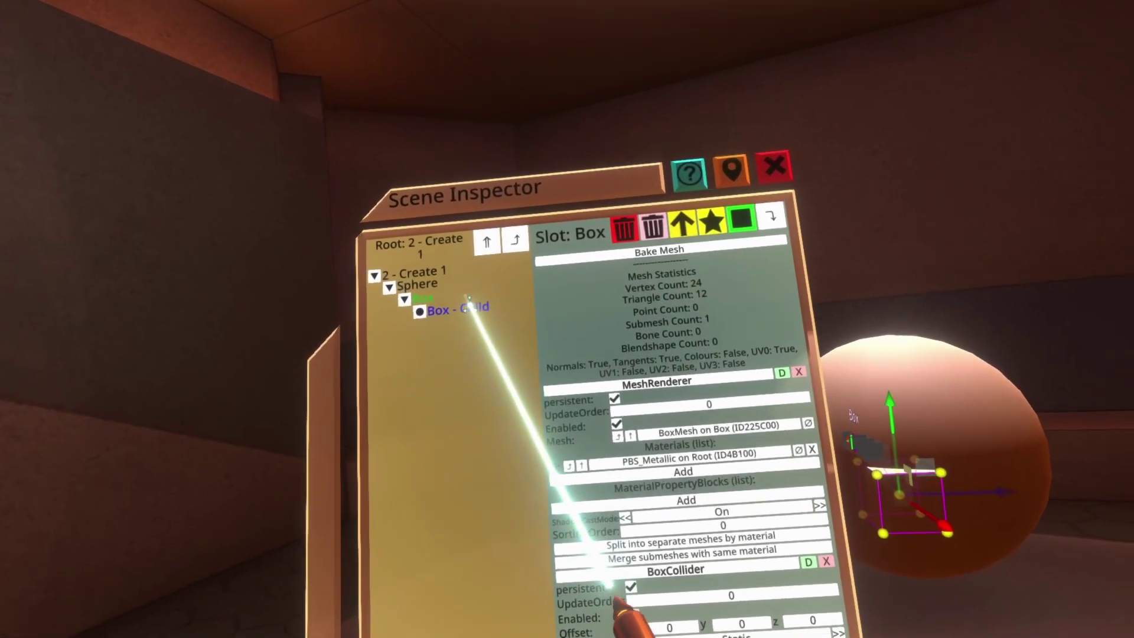
{"action": "left_click", "coordinate": [608, 281]}
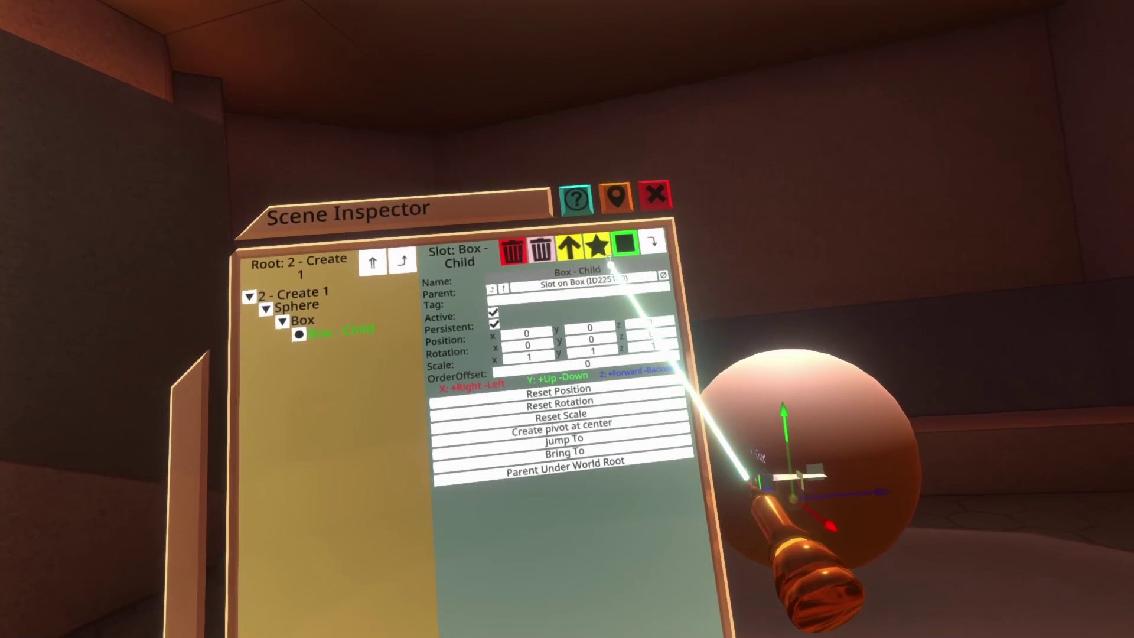
{"action": "key", "text": "BackSpace"}
{"action": "key", "text": "BackSpace"}
{"action": "key", "text": "BackSpace"}
{"action": "key", "text": "BackSpace"}
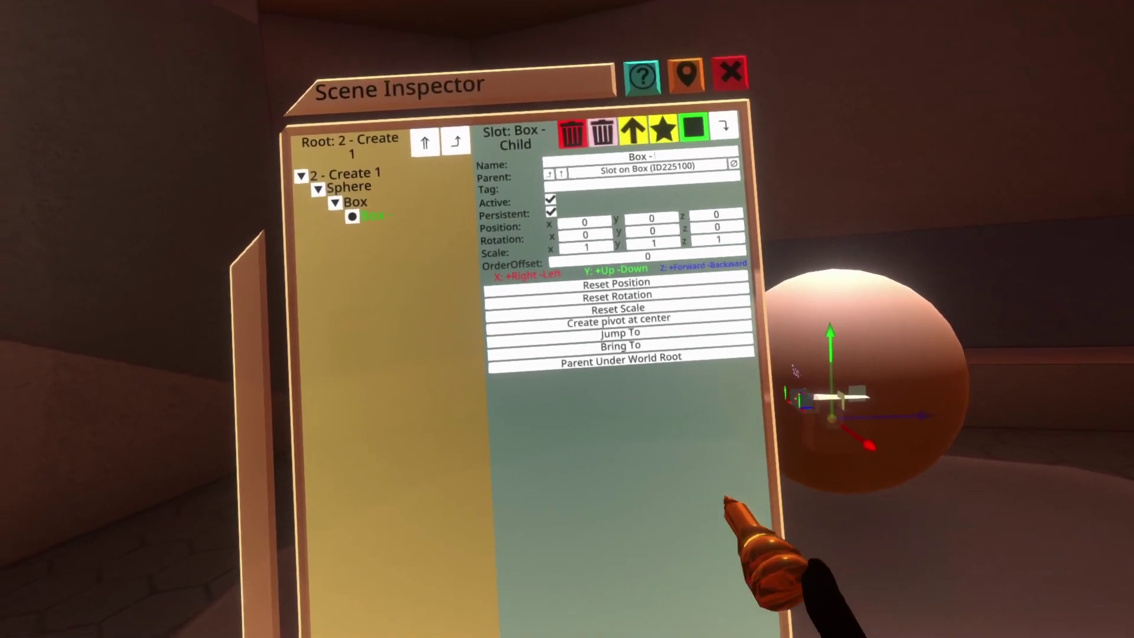
{"action": "key", "text": "BackSpace"}
{"action": "type", "text": "Material"}
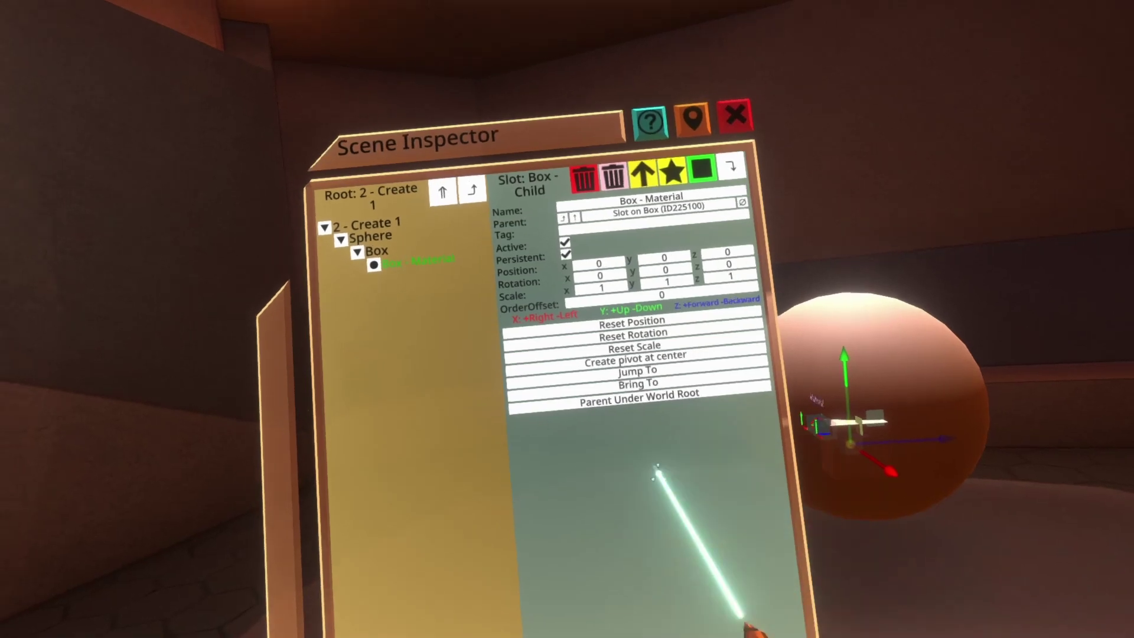
Attach an UnlitMaterial component to the Box - Material slot
{"action": "left_click_drag", "start_coordinate": [653, 471], "coordinate": [574, 431]}
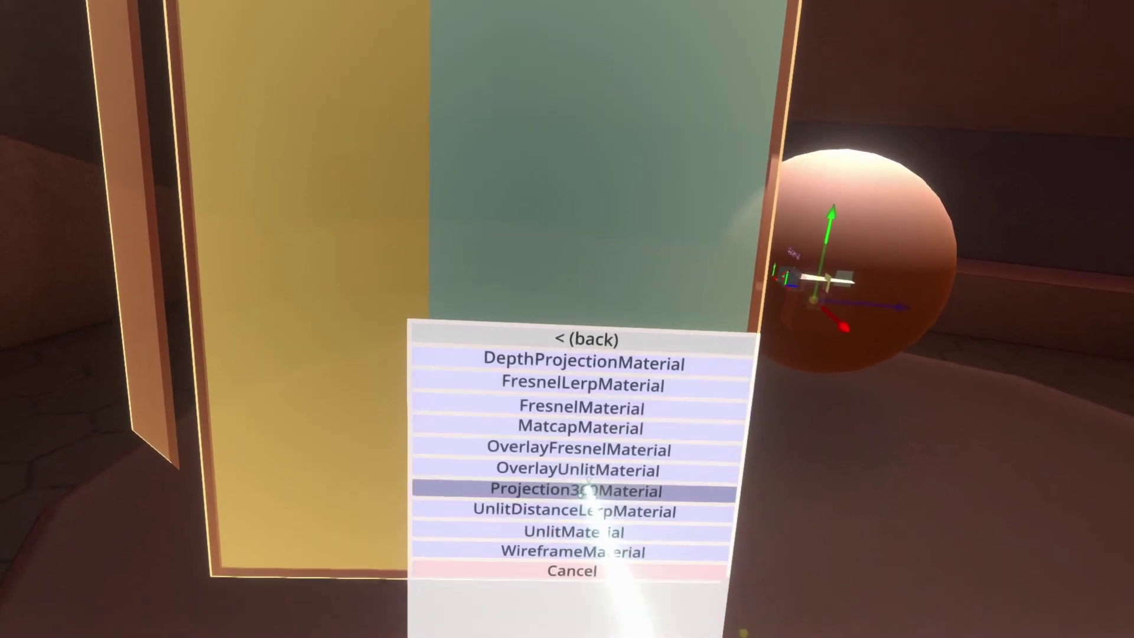
{"action": "left_click", "coordinate": [570, 533]}
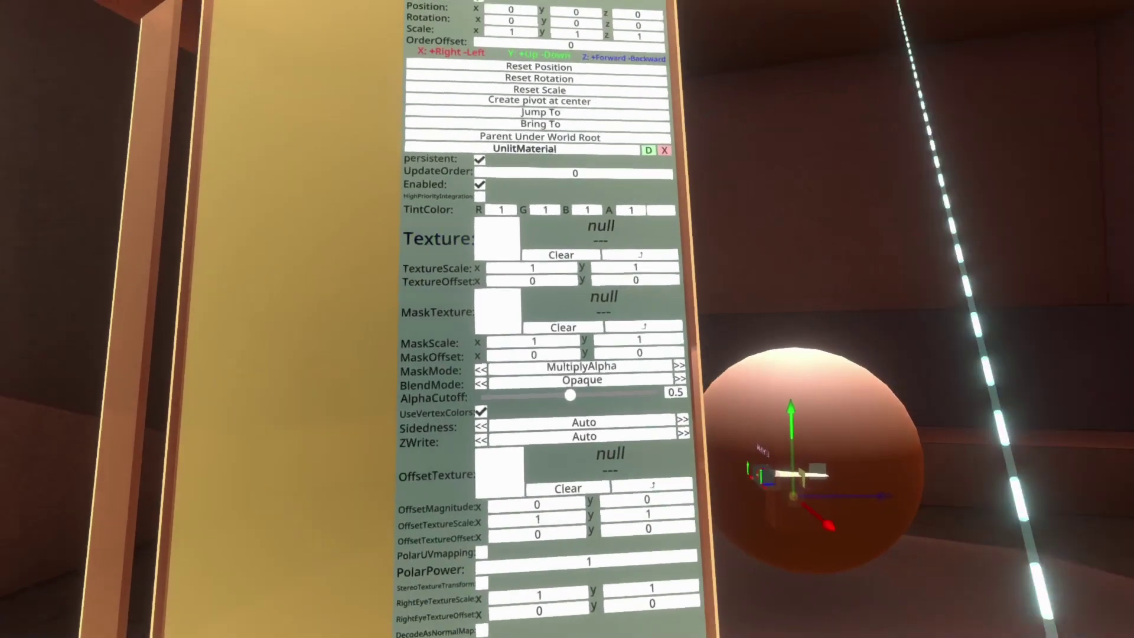